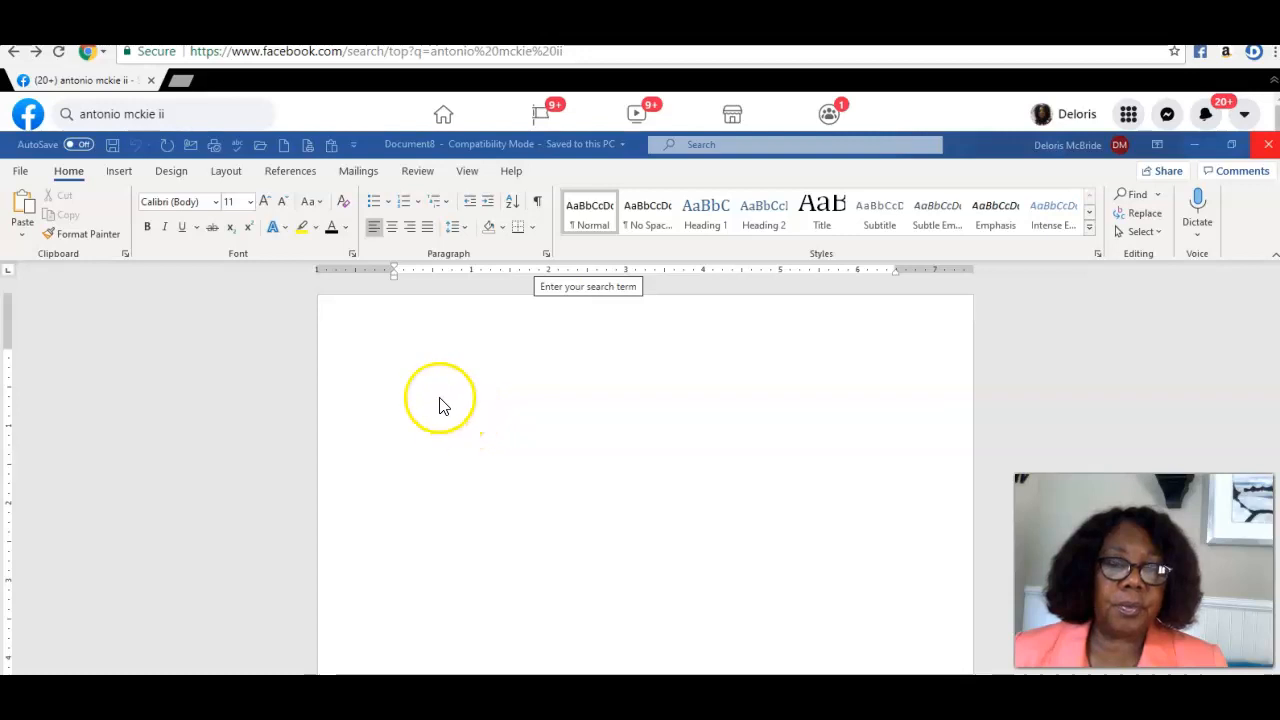
Insert the online picture of blue-and-yellow macaws under a thatched roof from the Birds category
{"action": "left_click", "coordinate": [120, 172]}
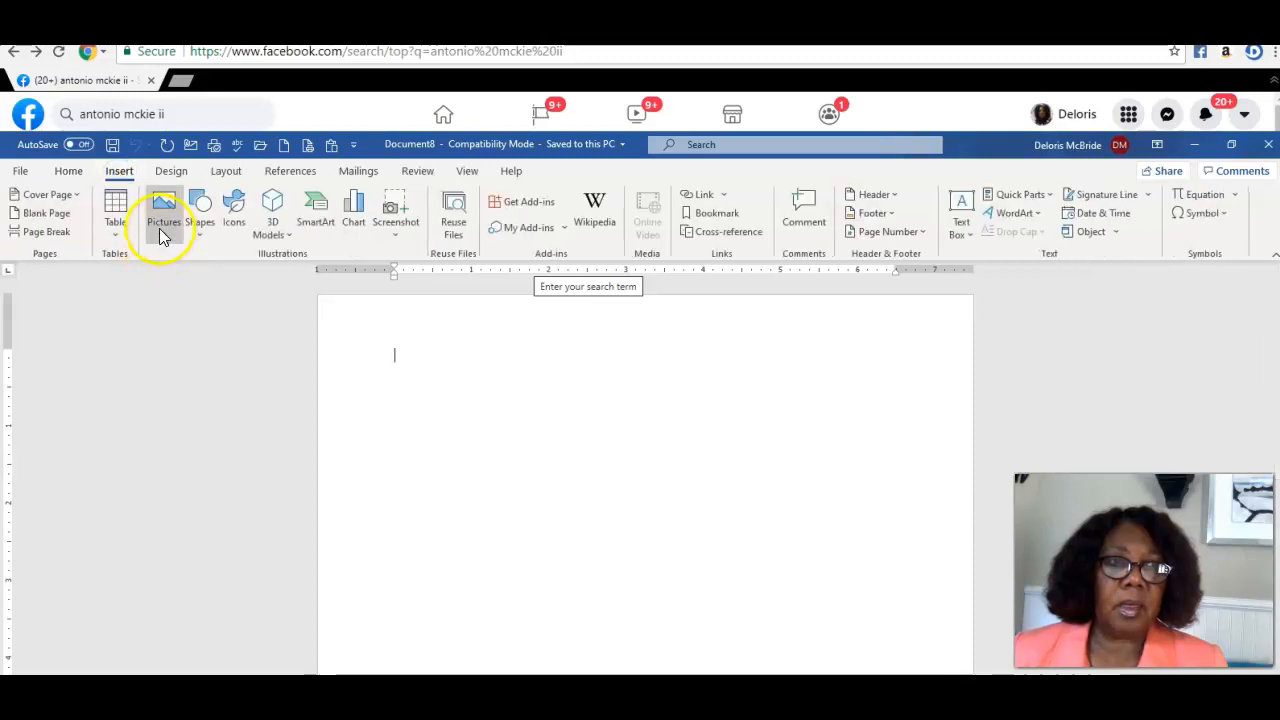
{"action": "left_click", "coordinate": [164, 235]}
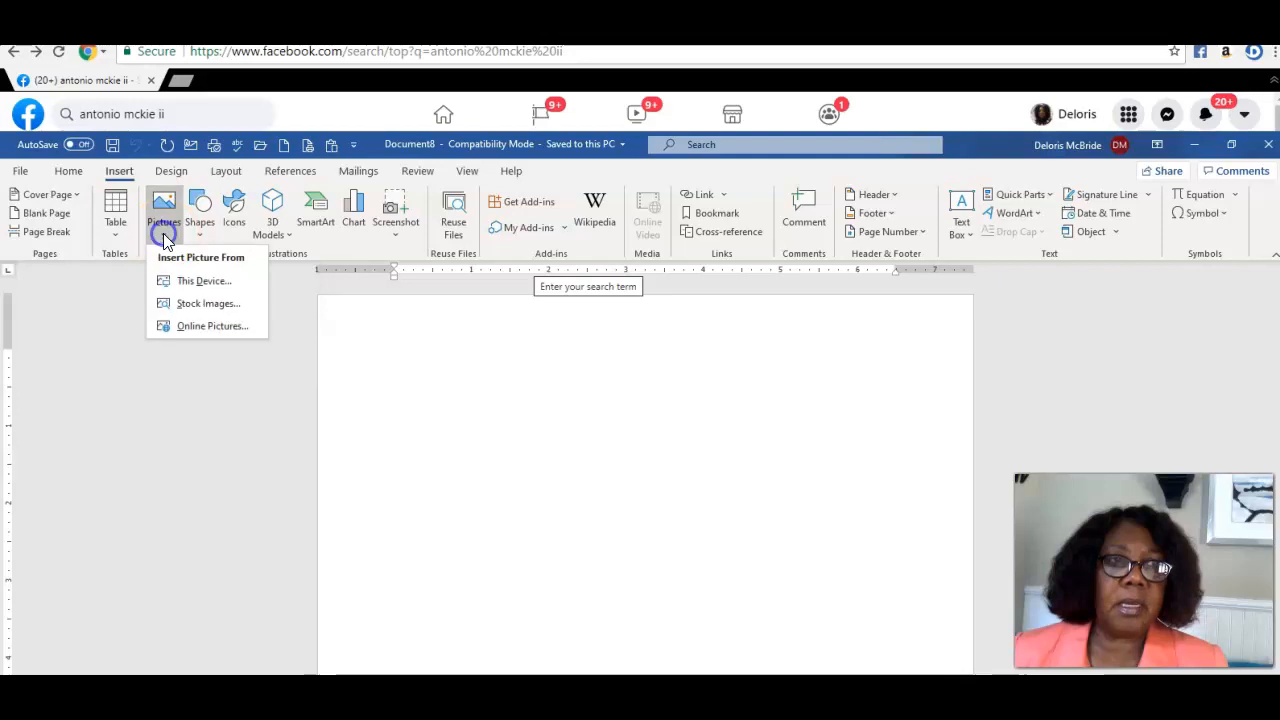
{"action": "left_click", "coordinate": [188, 326]}
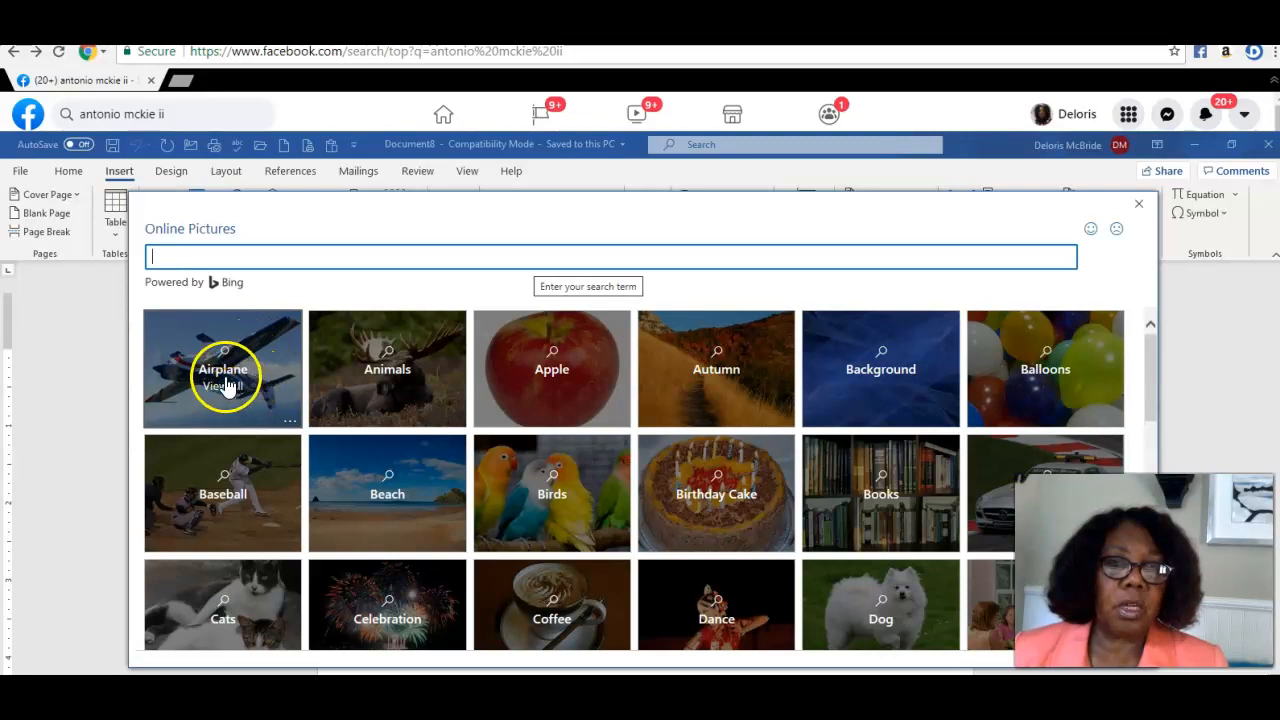
{"action": "left_click", "coordinate": [562, 496]}
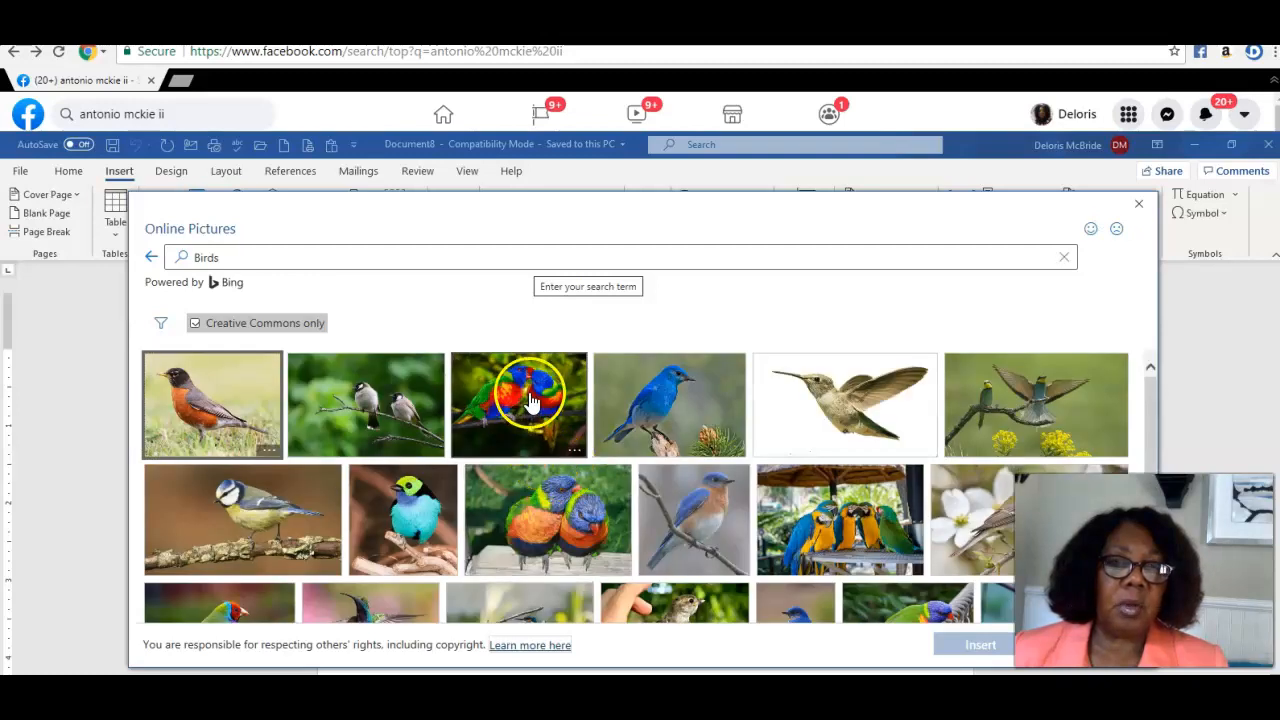
{"action": "left_click", "coordinate": [868, 517]}
{"action": "left_click", "coordinate": [988, 646]}
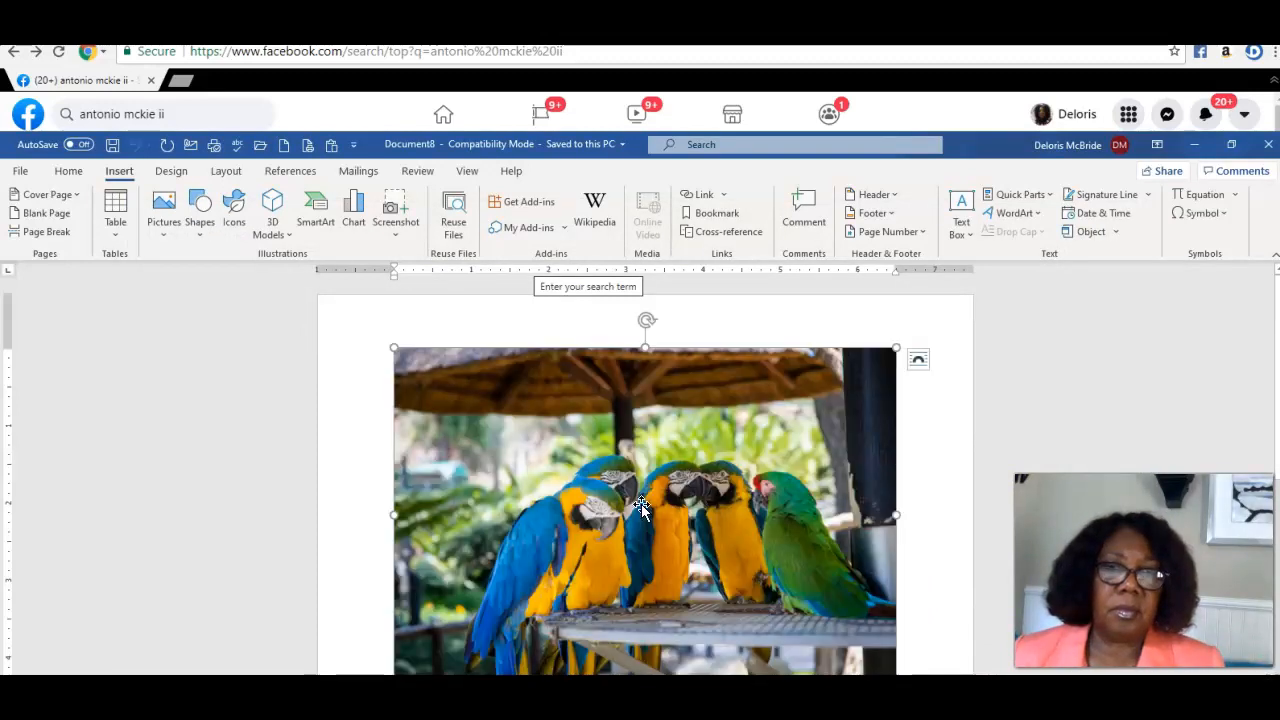
Give the parrot picture square text wrapping and move it straight down the page, leaving blank space above it
{"action": "left_click", "coordinate": [570, 465]}
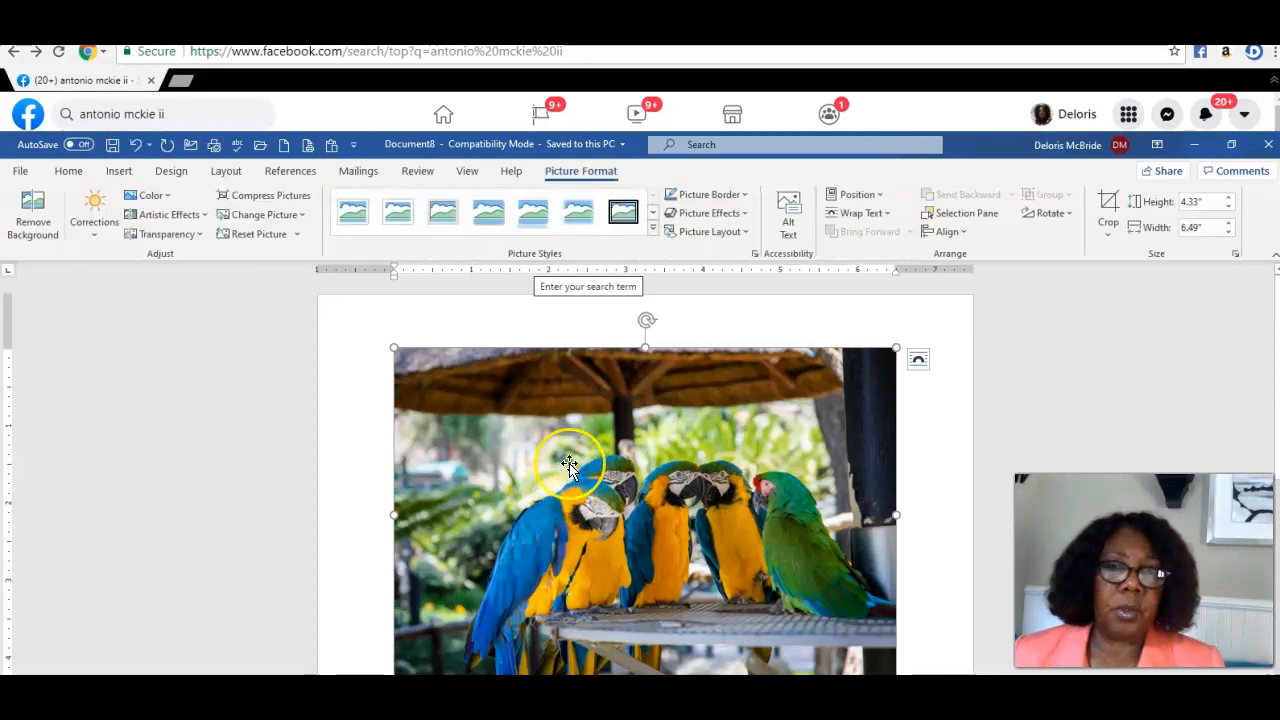
{"action": "scroll", "coordinate": [569, 465], "scroll_direction": "down", "scroll_amount": 3}
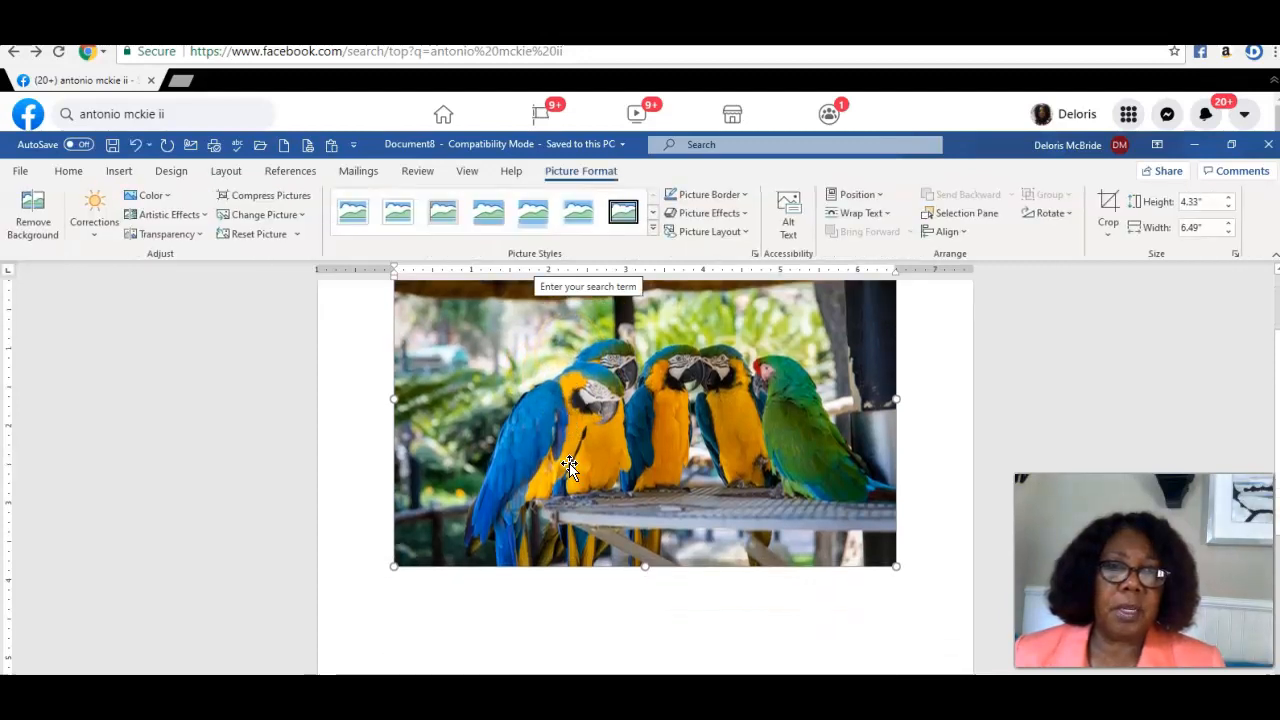
{"action": "scroll", "coordinate": [569, 465], "scroll_direction": "up", "scroll_amount": 2}
{"action": "left_click", "coordinate": [536, 417]}
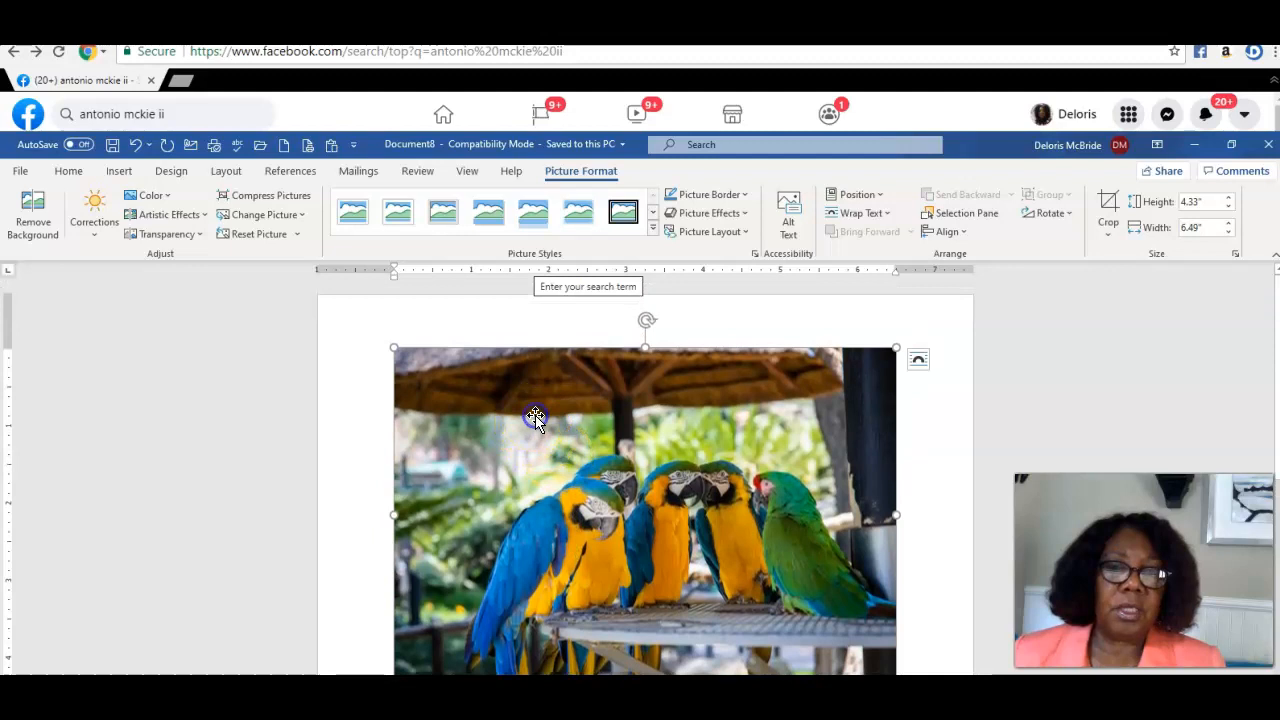
{"action": "left_click", "coordinate": [919, 361]}
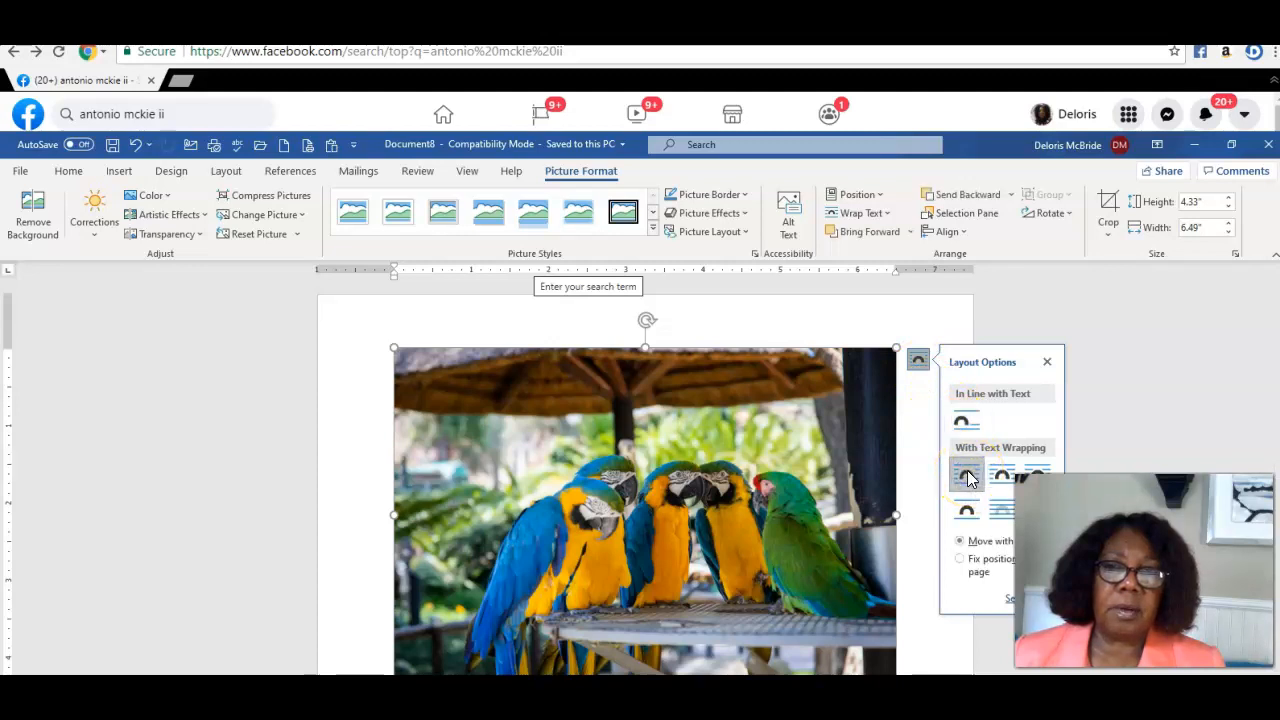
{"action": "left_click_drag", "start_coordinate": [603, 398], "coordinate": [613, 499]}
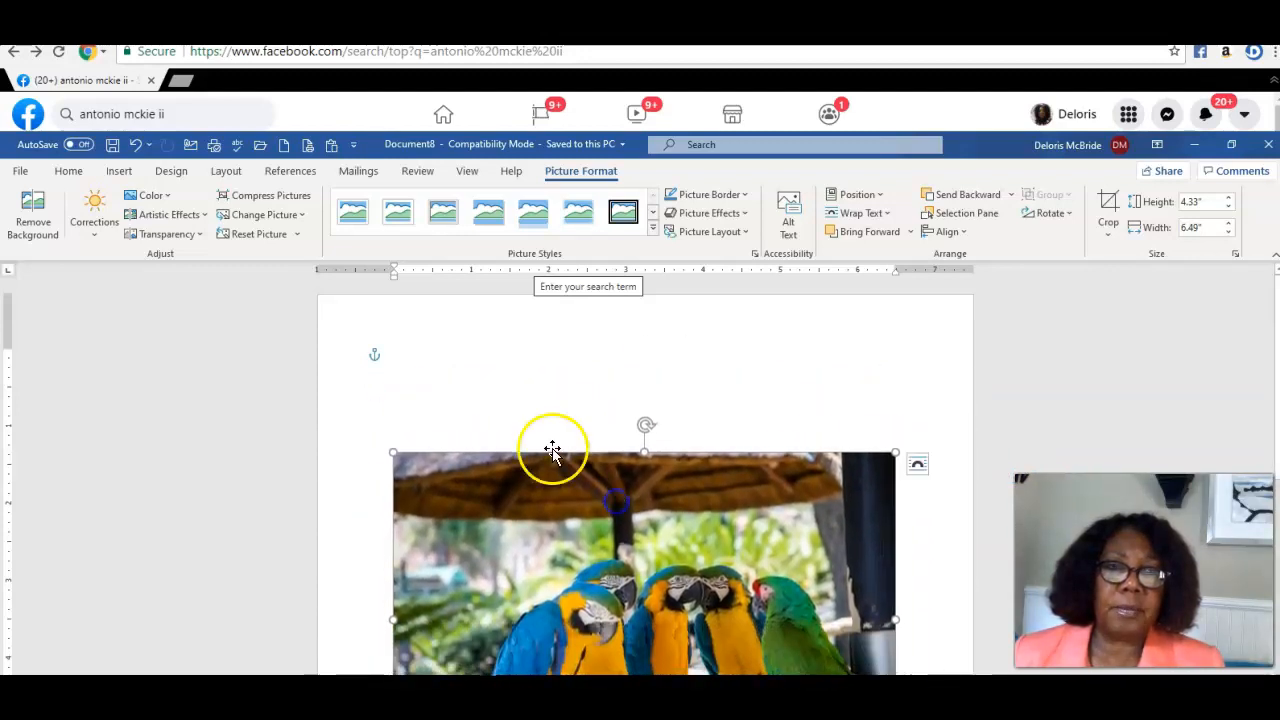
Add WordArt reading "Bird Show" above the picture, using the black style with the teal shadow in the third row
{"action": "left_click", "coordinate": [509, 375]}
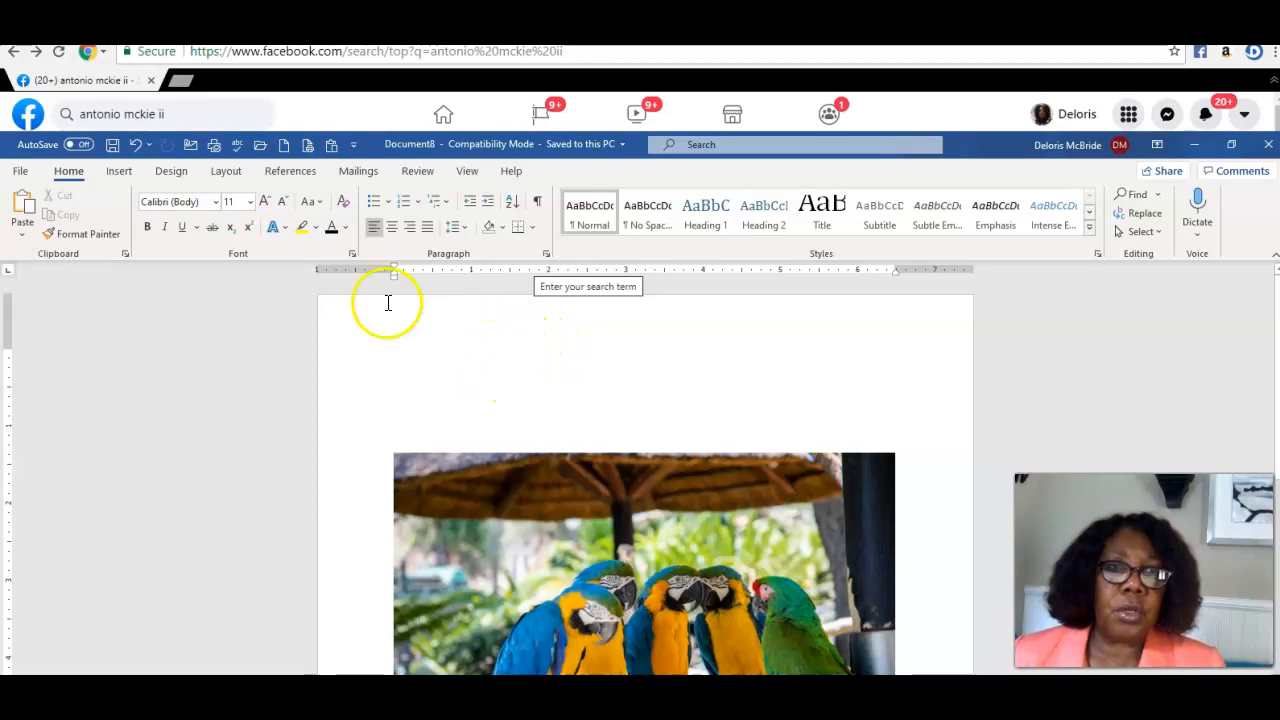
{"action": "left_click", "coordinate": [119, 172]}
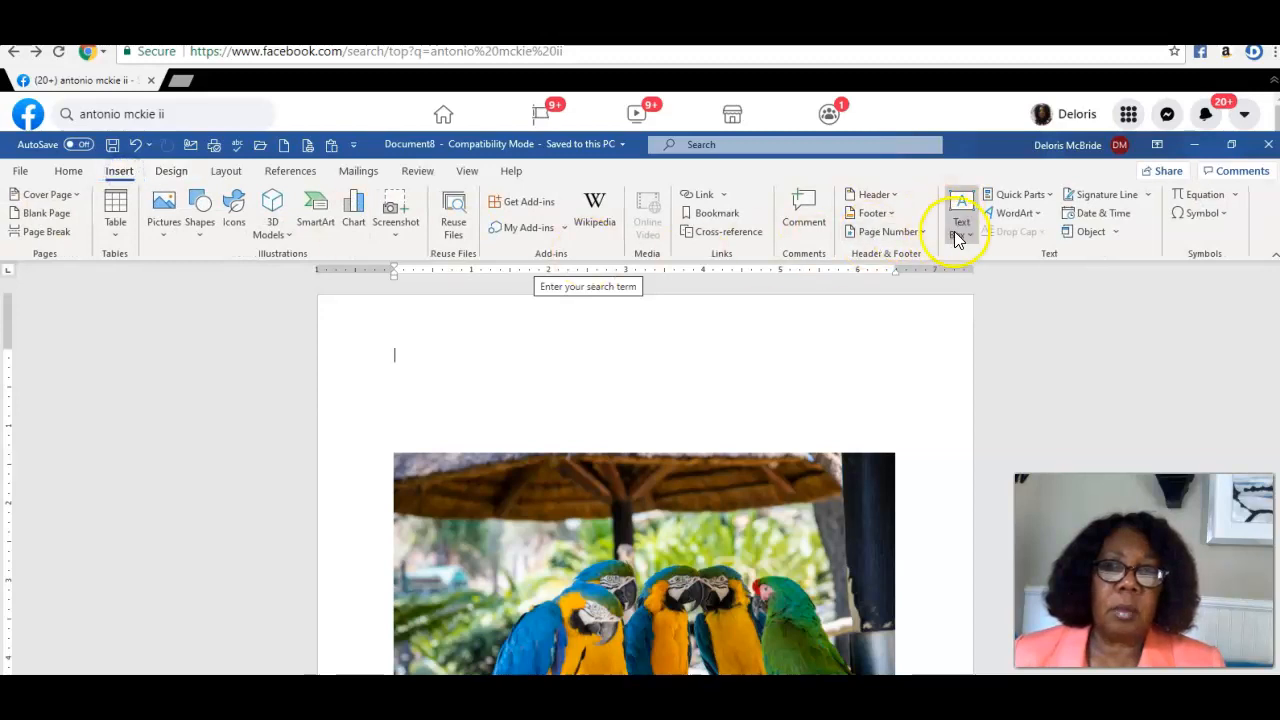
{"action": "left_click", "coordinate": [1010, 215]}
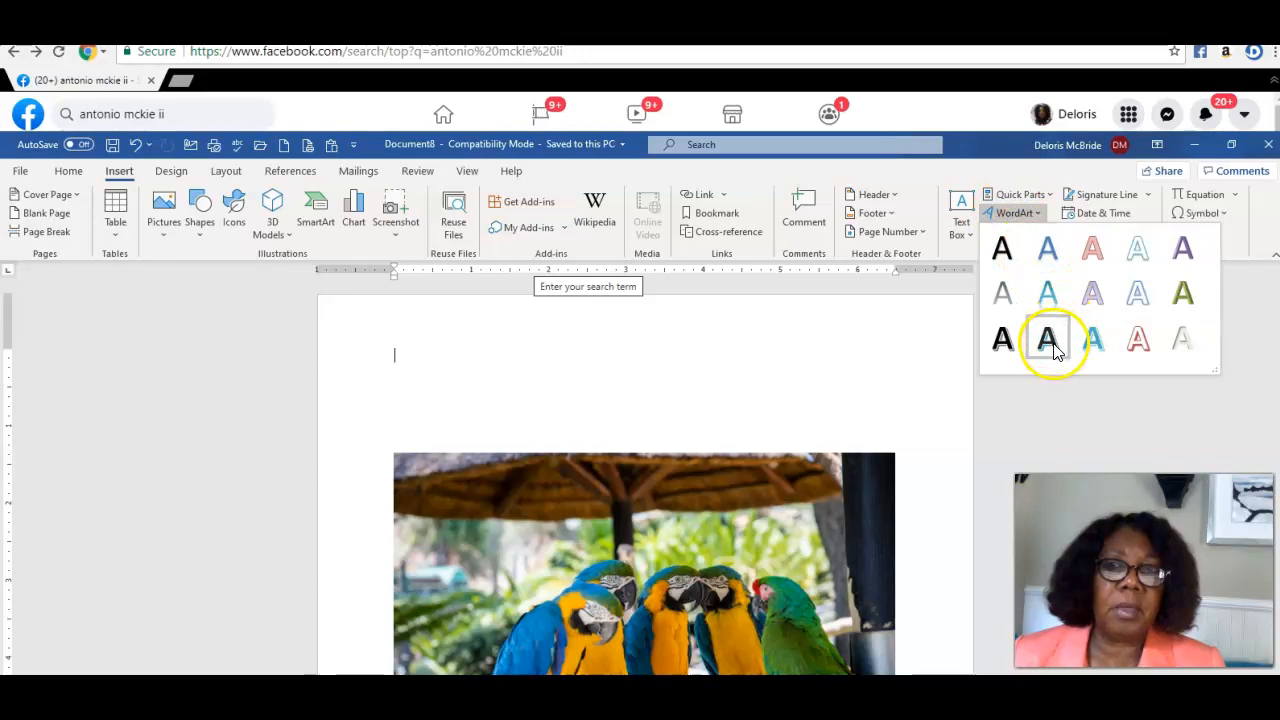
{"action": "left_click", "coordinate": [1050, 343]}
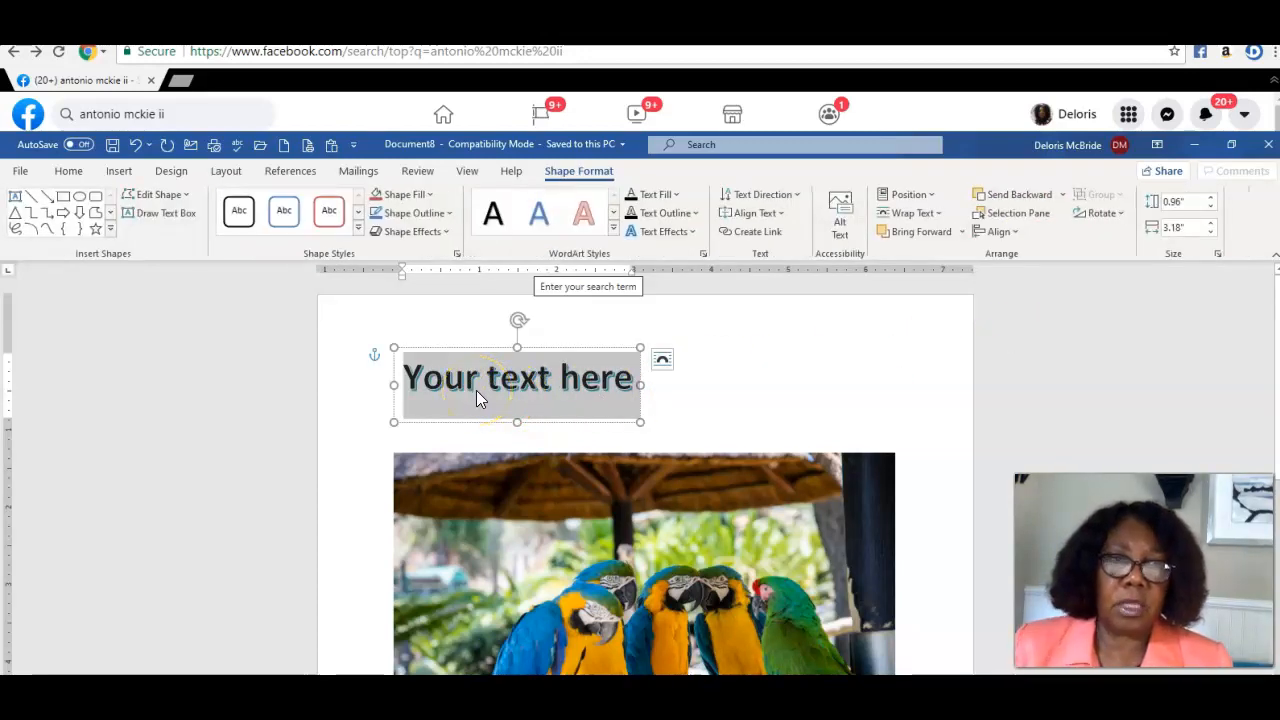
{"action": "type", "text": "Bird"}
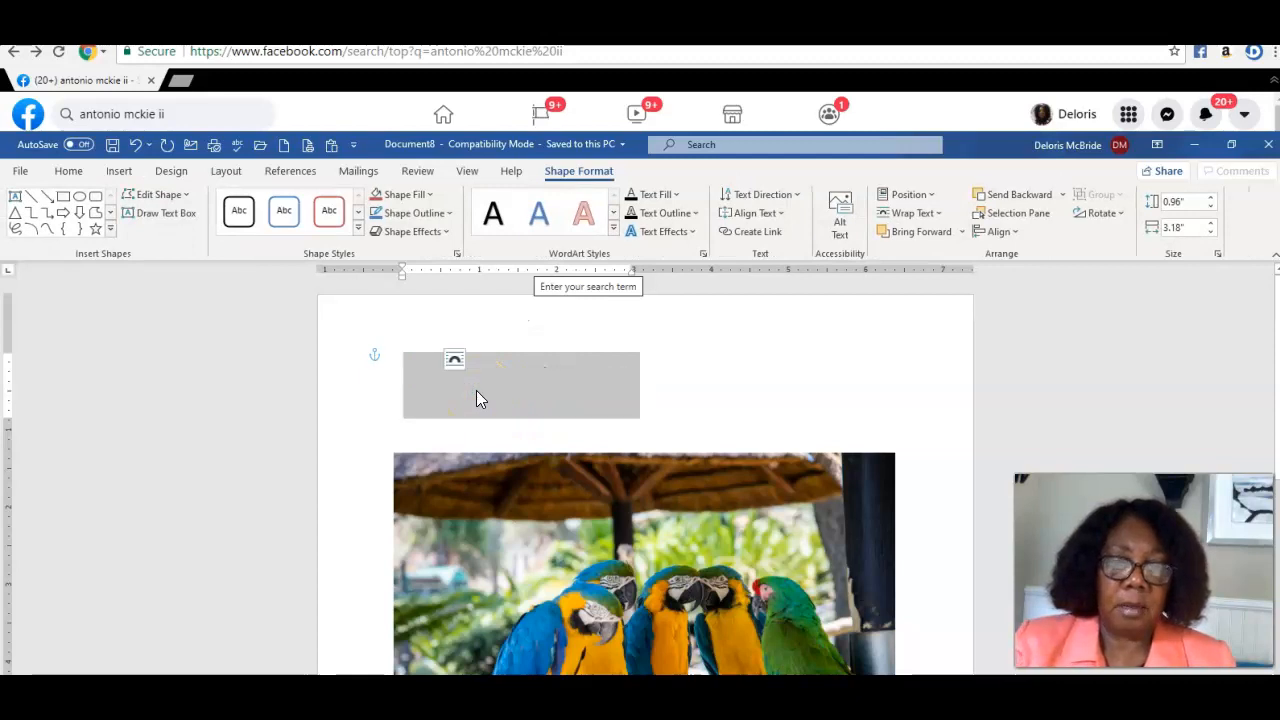
{"action": "type", "text": " Show"}
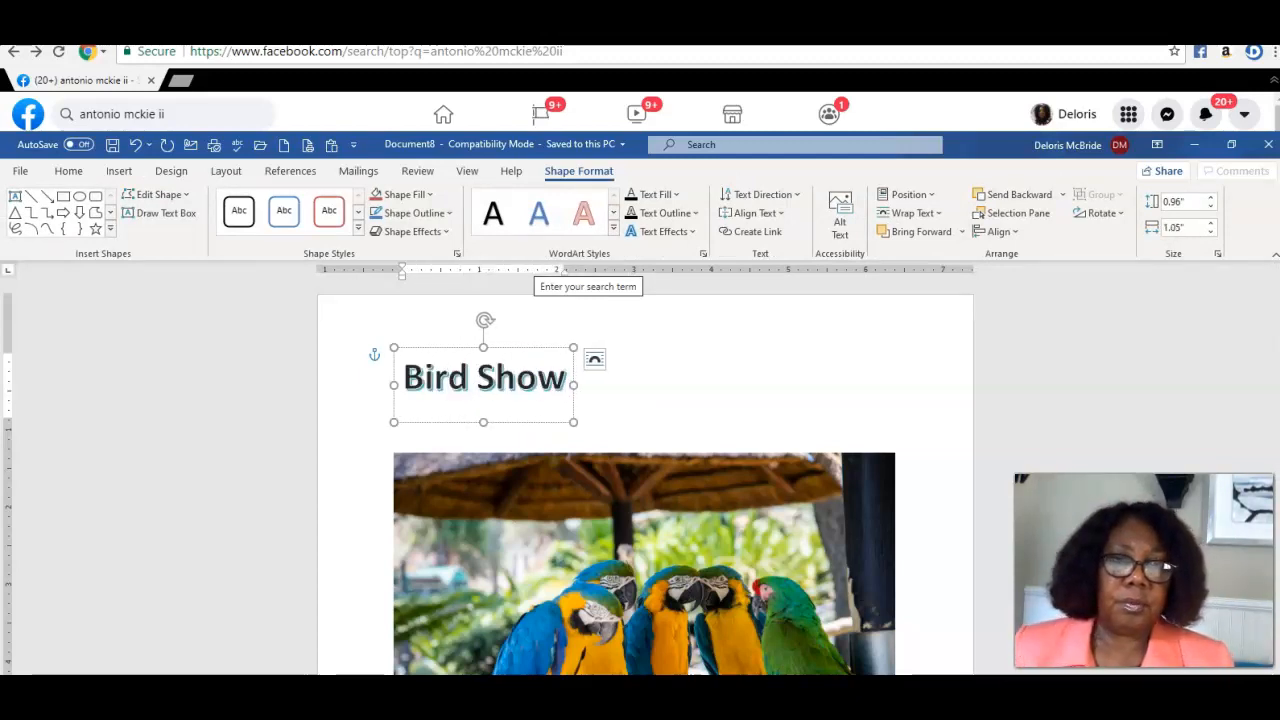
Move the "Bird Show" WordArt horizontally so it is centred above the parrot picture, and deselect it
{"action": "left_click", "coordinate": [443, 350]}
{"action": "left_click_drag", "start_coordinate": [443, 350], "coordinate": [607, 349]}
{"action": "scroll", "coordinate": [637, 429], "scroll_direction": "down", "scroll_amount": 2}
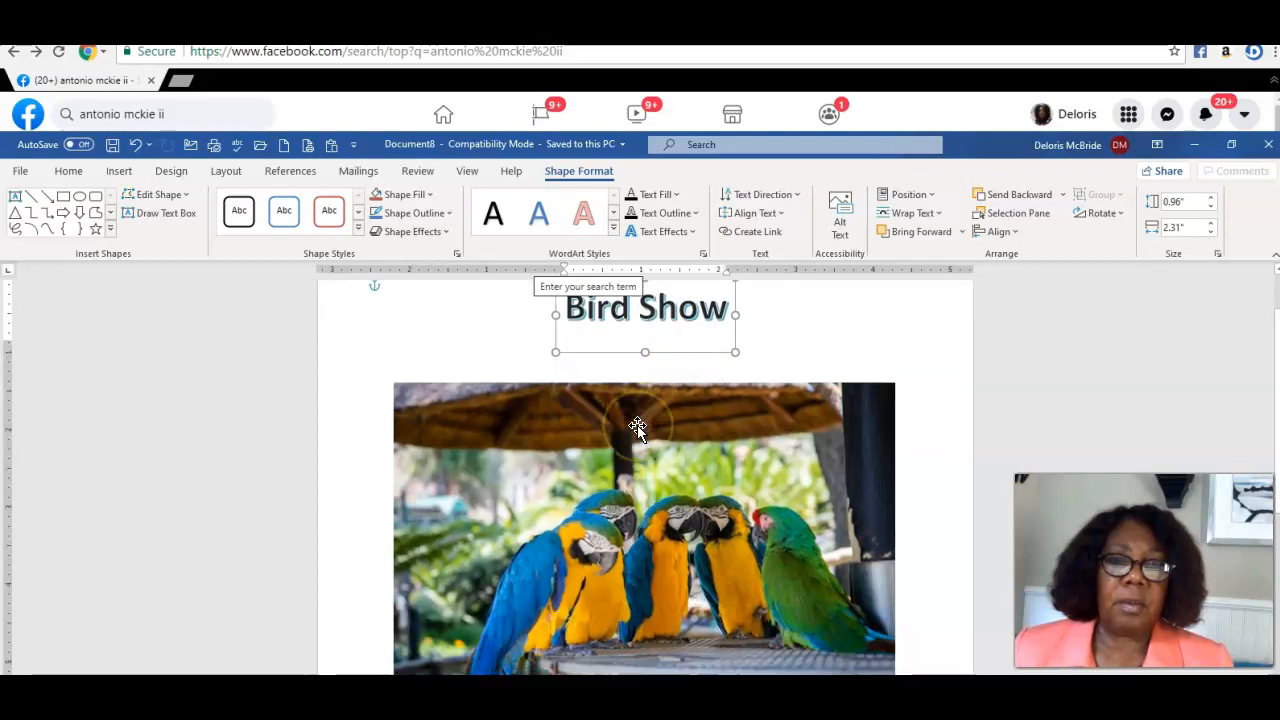
{"action": "scroll", "coordinate": [636, 428], "scroll_direction": "up", "scroll_amount": 2}
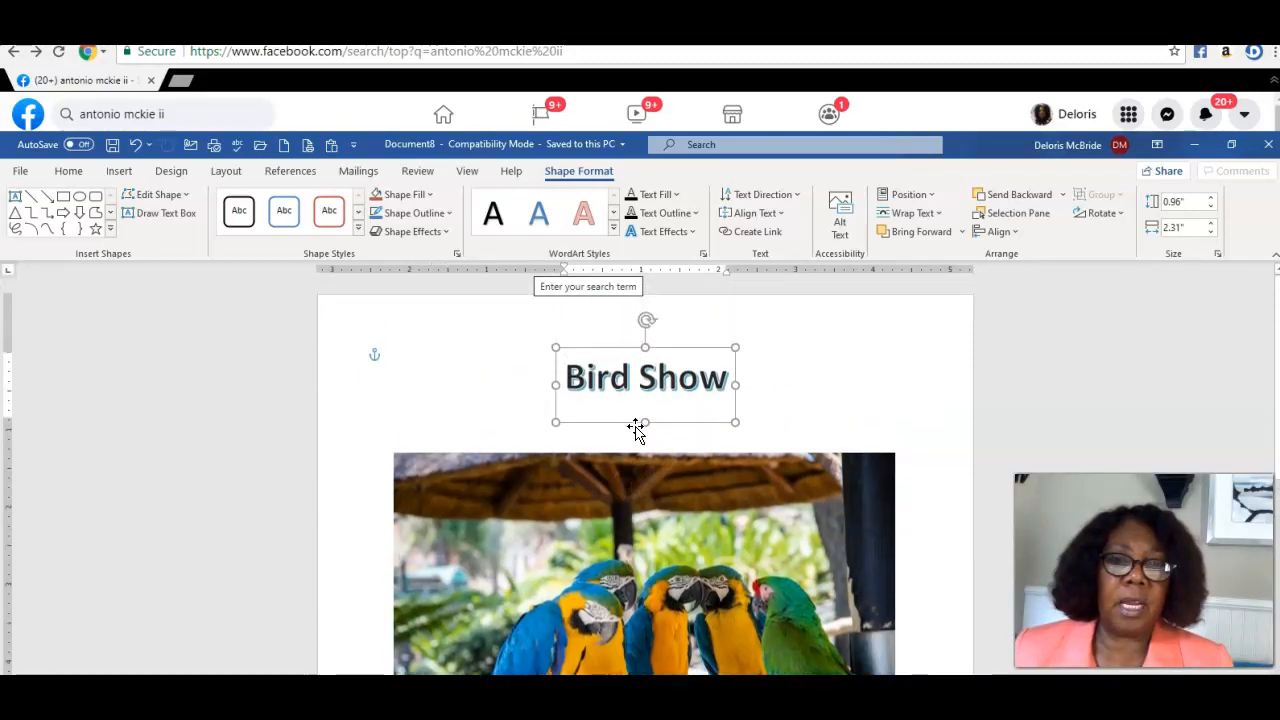
{"action": "left_click", "coordinate": [782, 405]}
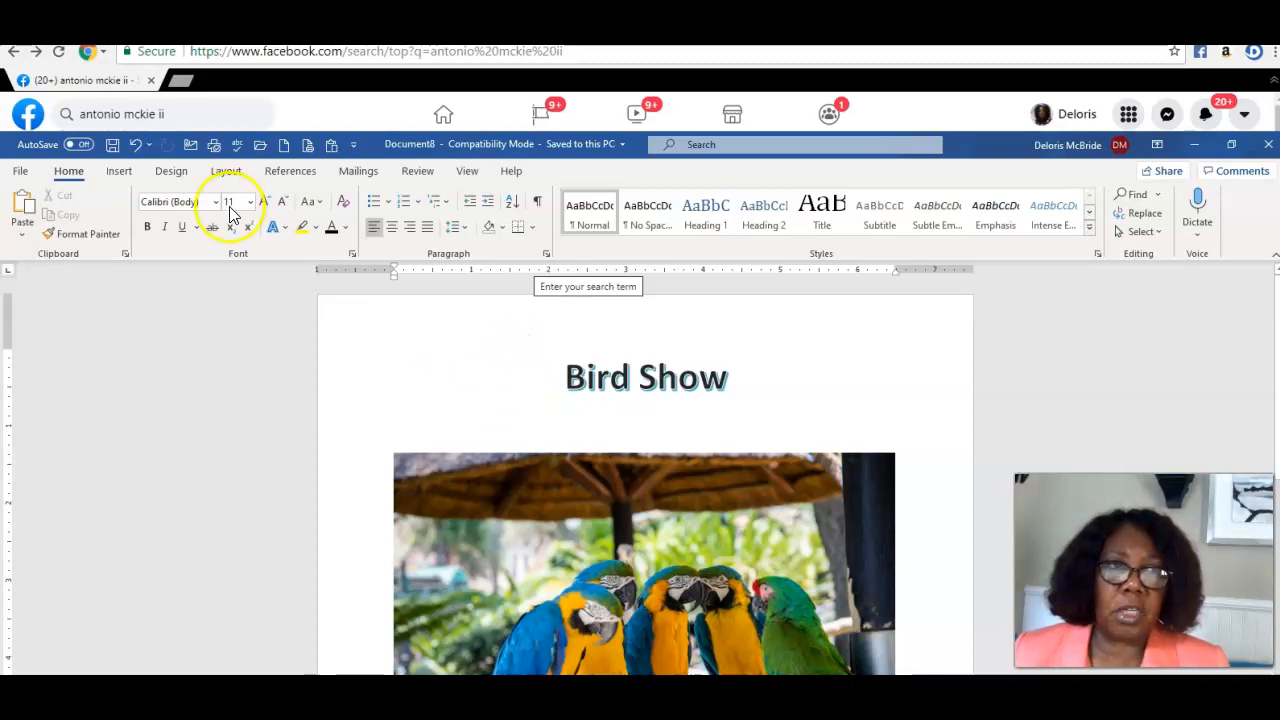
Apply a Box page border with the thick diagonal-striped line style, 3 pt wide, to the whole document
{"action": "left_click", "coordinate": [171, 172]}
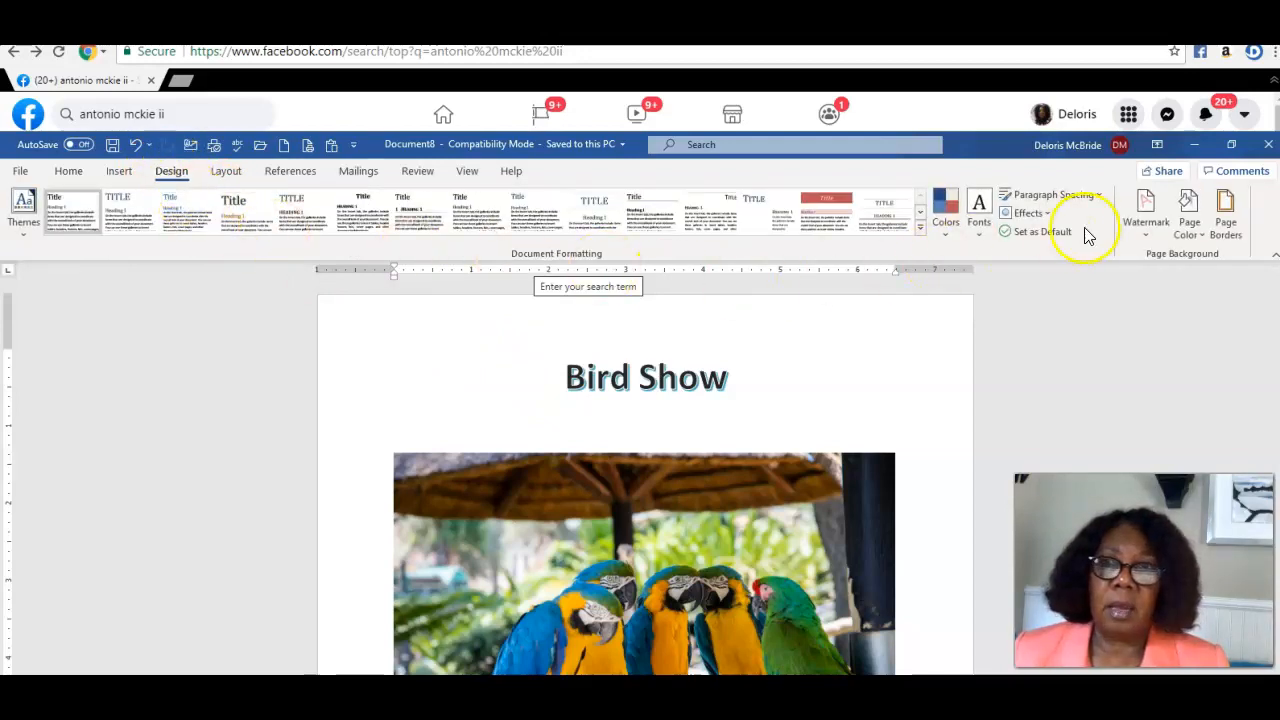
{"action": "left_click", "coordinate": [1229, 210]}
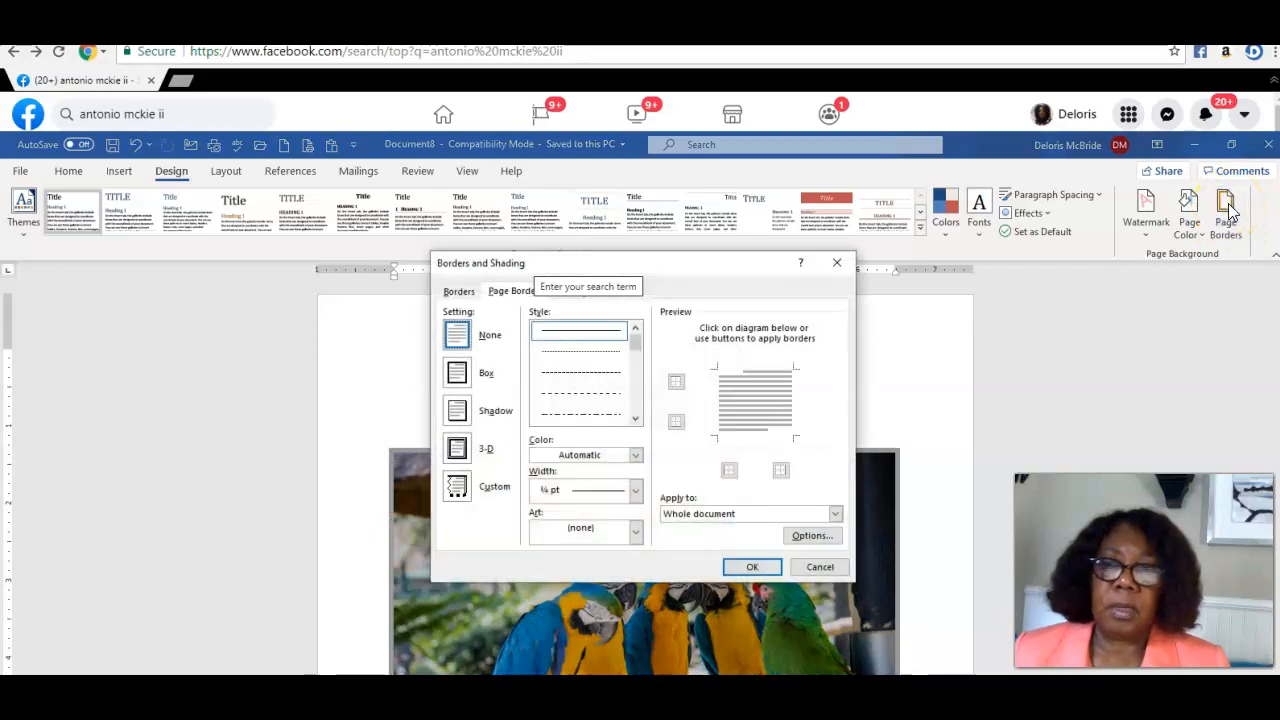
{"action": "left_click", "coordinate": [456, 373]}
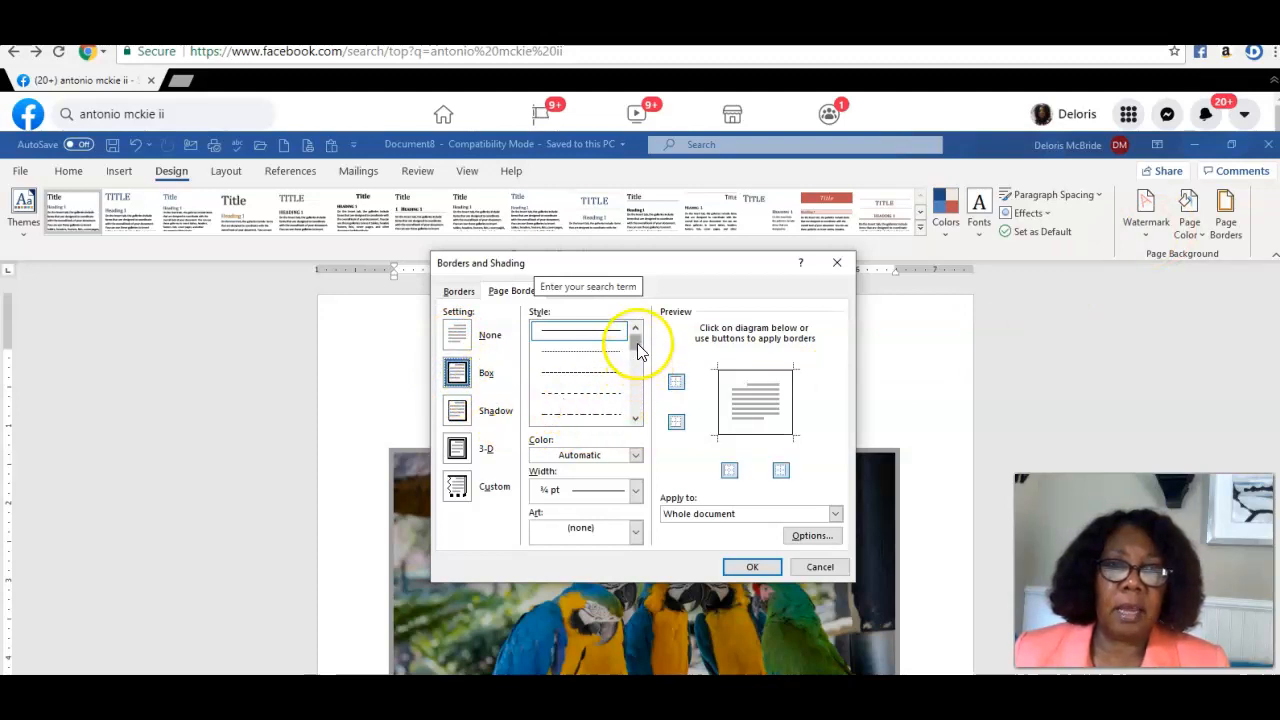
{"action": "left_click_drag", "start_coordinate": [637, 343], "coordinate": [641, 397]}
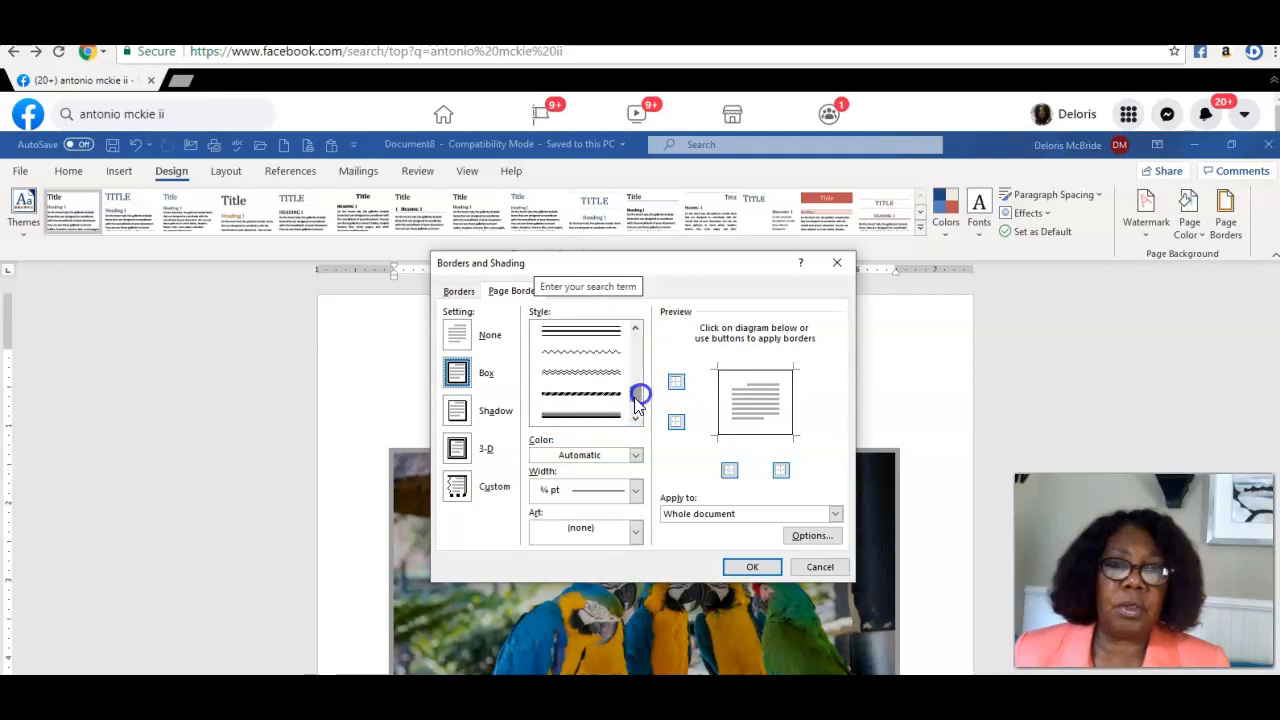
{"action": "left_click", "coordinate": [594, 396]}
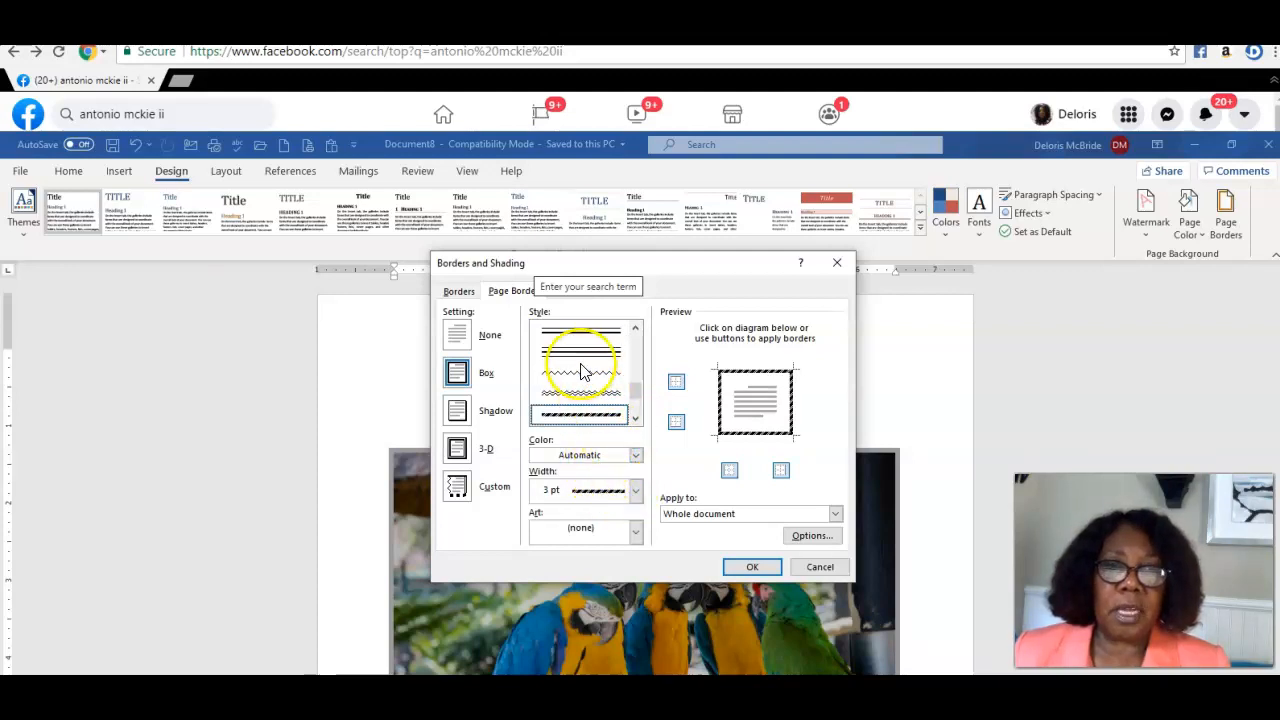
{"action": "left_click", "coordinate": [636, 491]}
{"action": "left_click", "coordinate": [636, 491]}
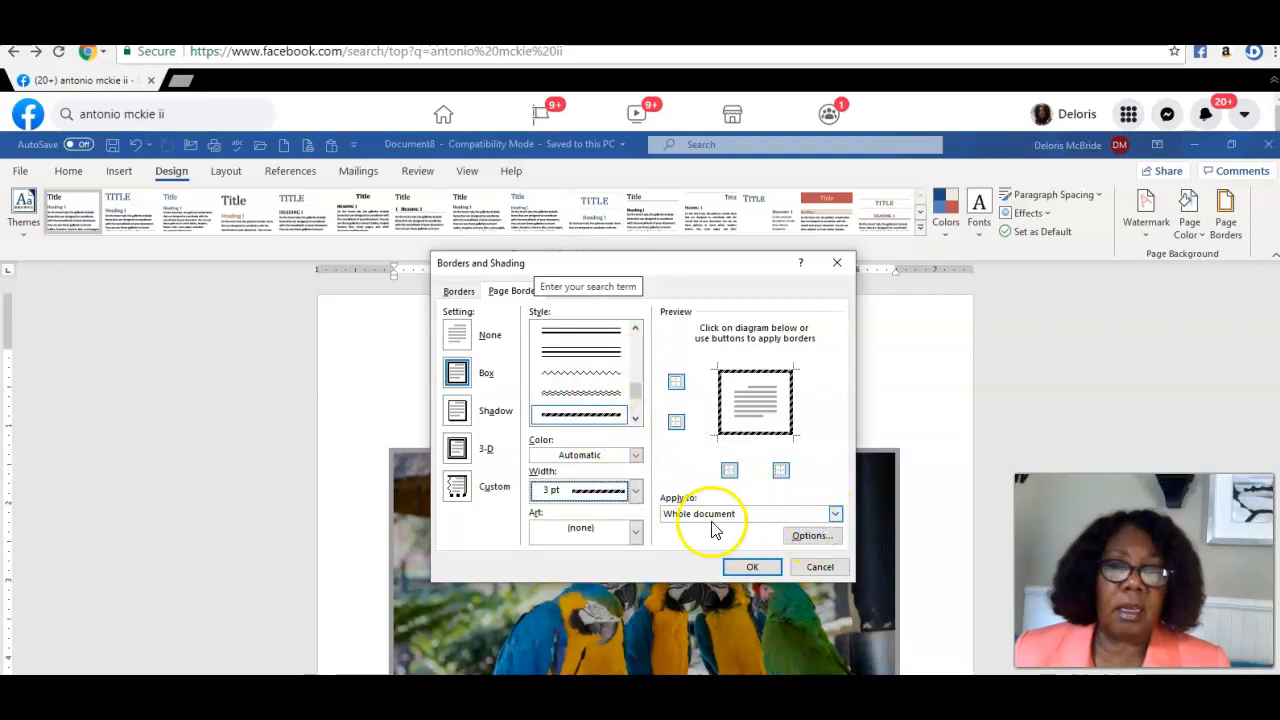
{"action": "left_click", "coordinate": [753, 567]}
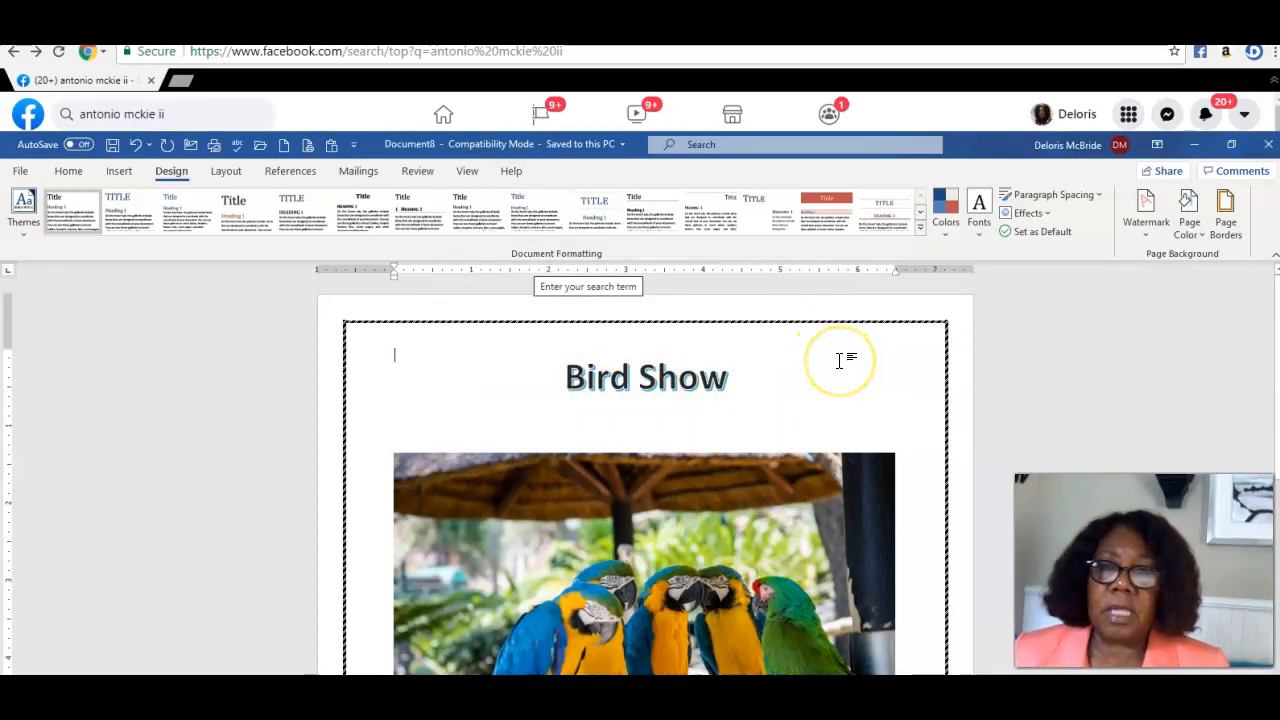
Open the page background colour choices
{"action": "left_click", "coordinate": [1188, 212]}
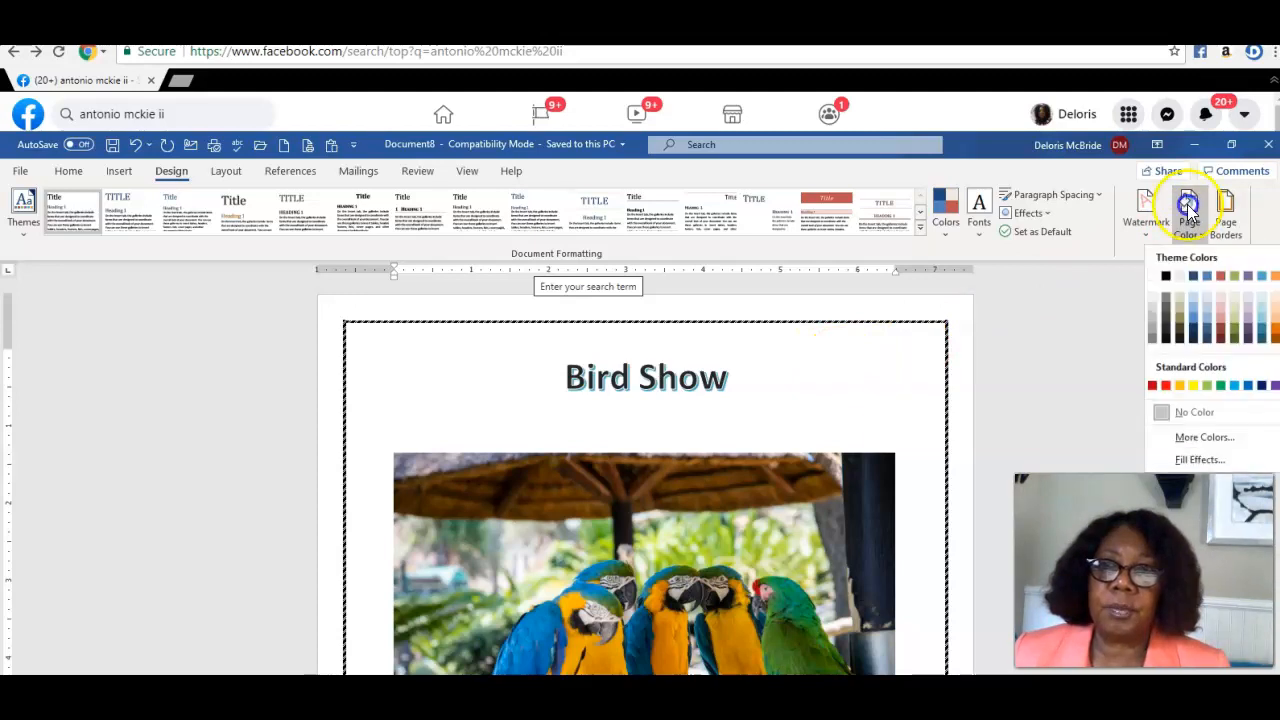